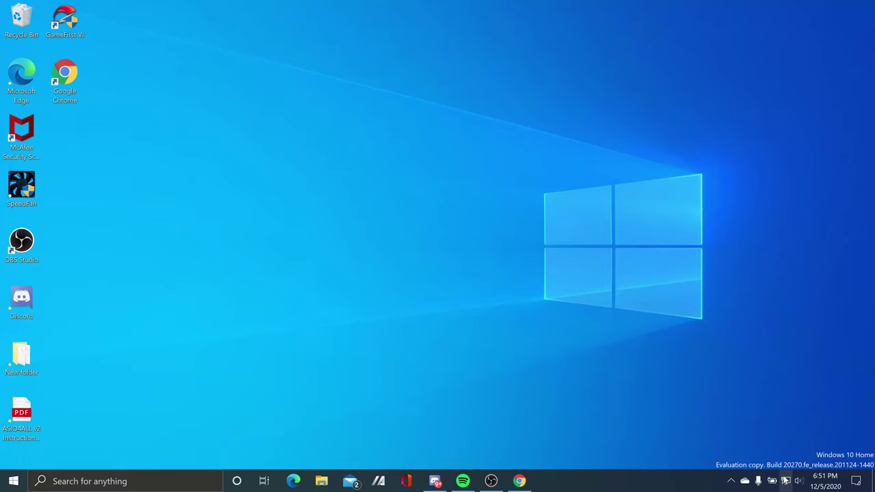
- Confirm the battery flyout shows Best performance power mode with the battery at 100%
{"action": "left_click", "coordinate": [769, 484]}
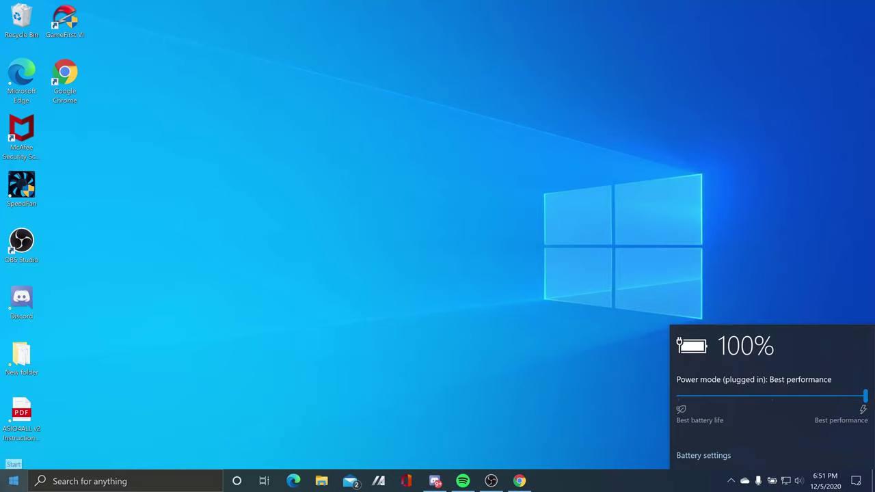
- Launch System Configuration (msconfig) from Windows search
{"action": "left_click", "coordinate": [40, 481]}
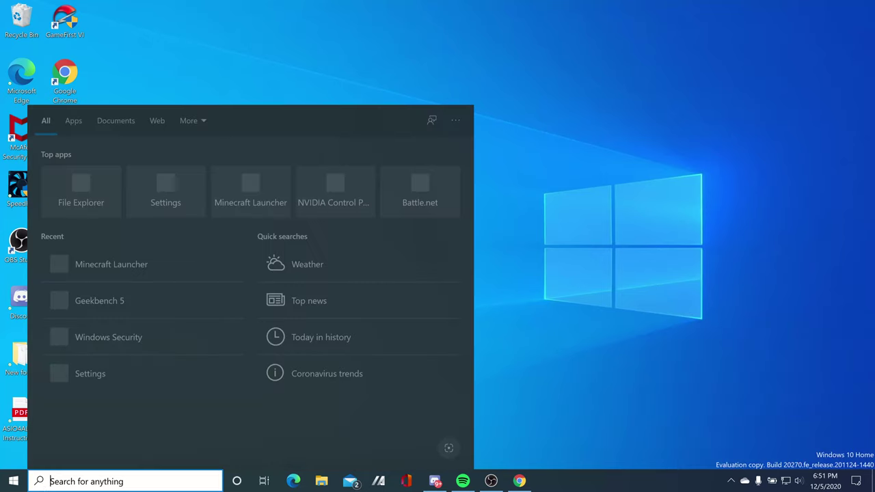
{"action": "type", "text": "w"}
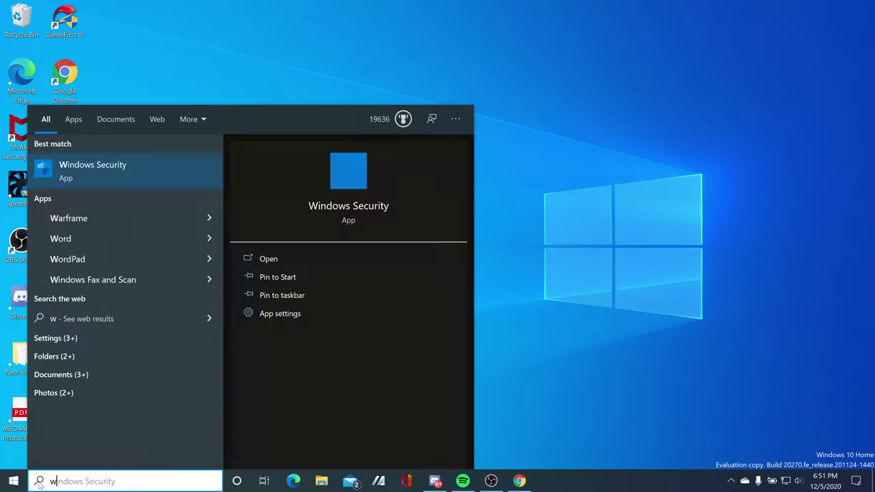
{"action": "key", "text": "BackSpace"}
{"action": "type", "text": "system"}
{"action": "key", "text": "Return"}
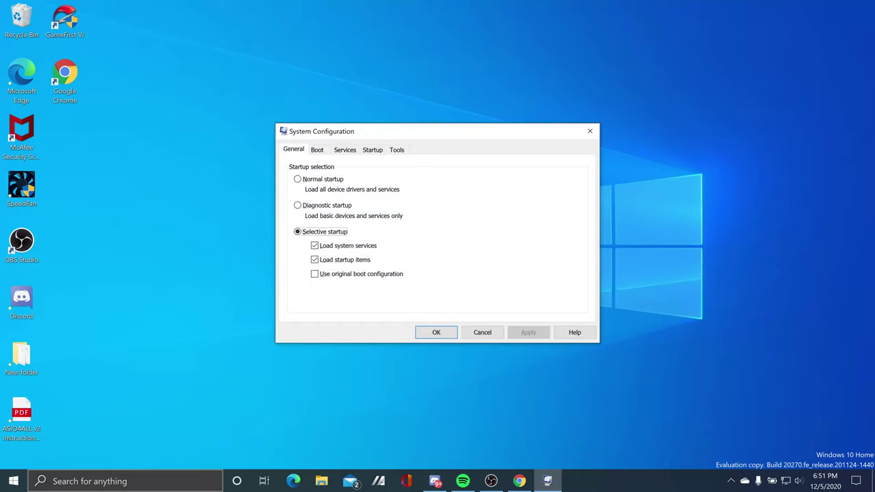
- Enable 12 boot processors in Advanced boot options, accept the BitLocker warning, and exit without restarting
{"action": "left_click", "coordinate": [324, 149]}
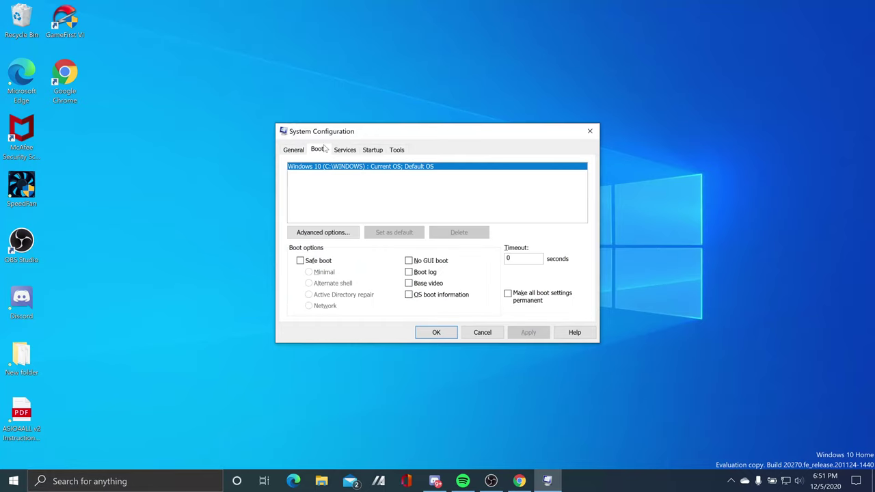
{"action": "left_click", "coordinate": [314, 233]}
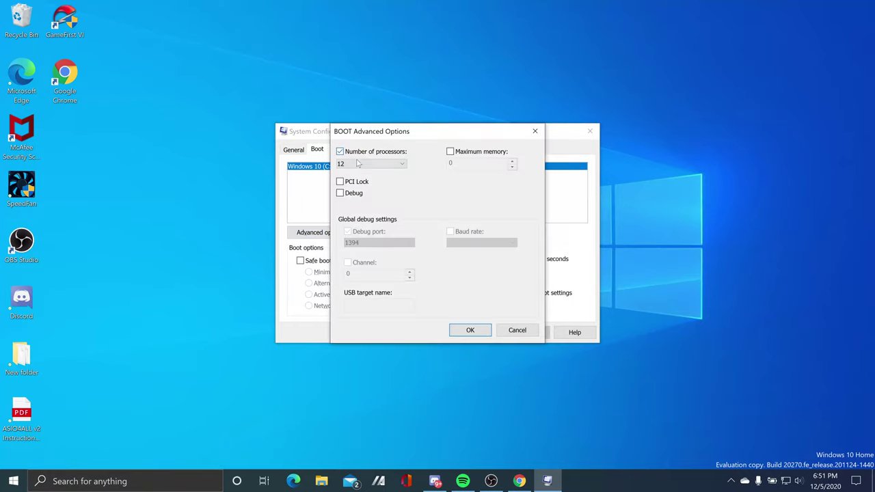
{"action": "left_click", "coordinate": [362, 164]}
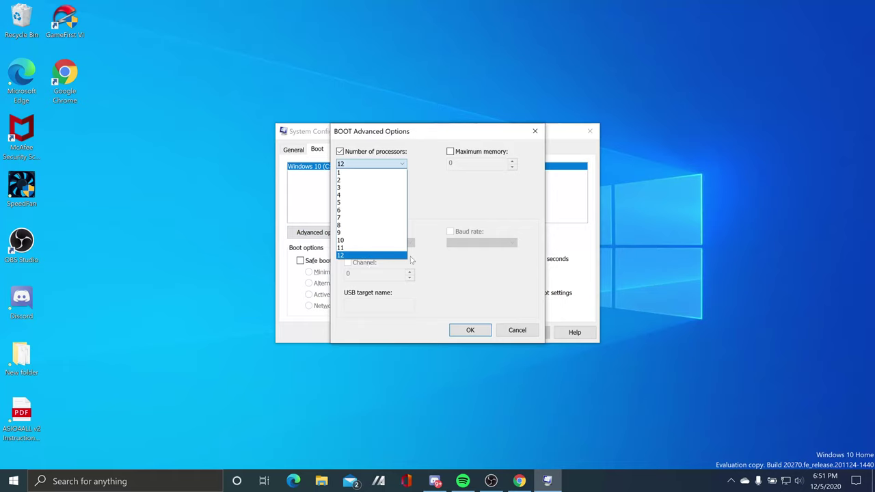
{"action": "left_click", "coordinate": [467, 335]}
{"action": "left_click", "coordinate": [470, 334]}
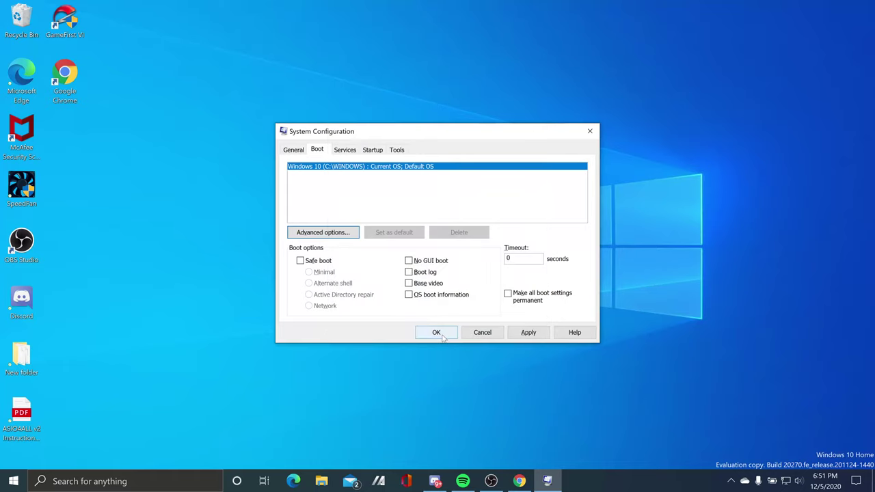
{"action": "left_click", "coordinate": [441, 333]}
{"action": "left_click", "coordinate": [492, 273]}
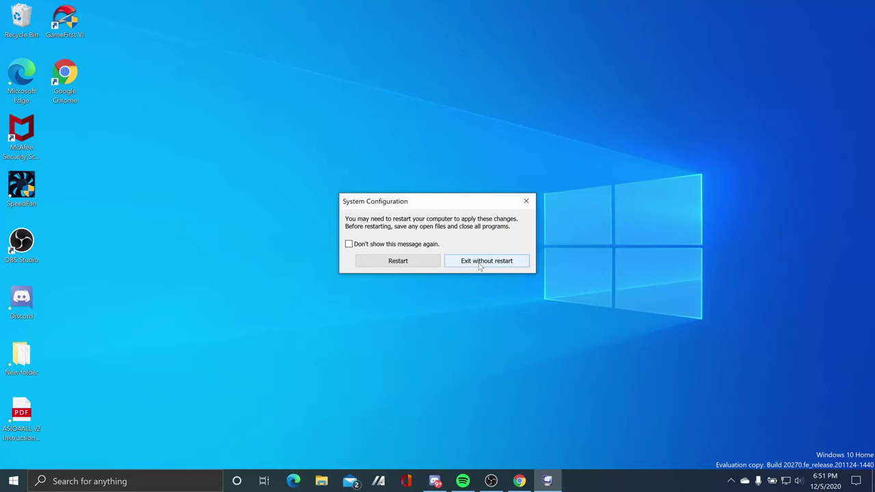
{"action": "left_click", "coordinate": [480, 265]}
- Open NVIDIA Control Panel, review the image settings preview and global 3D settings list, then close it
{"action": "key", "text": "super+s"}
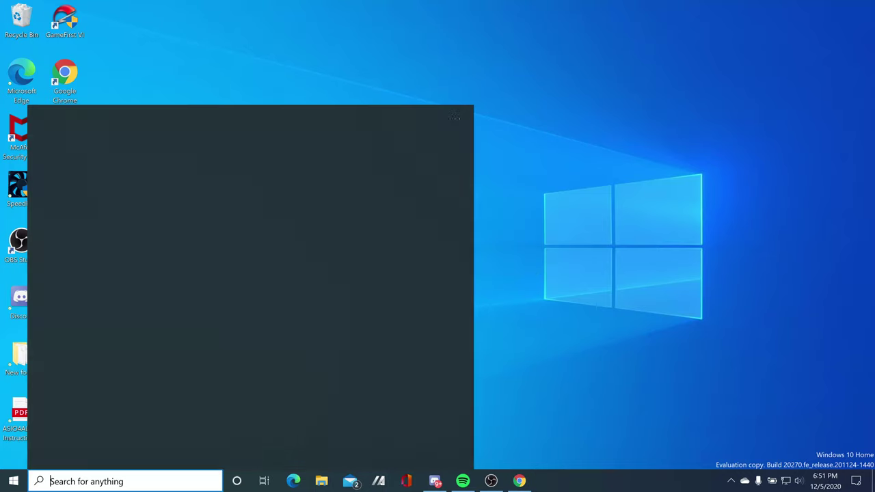
{"action": "type", "text": "nvidia"}
{"action": "key", "text": "Return"}
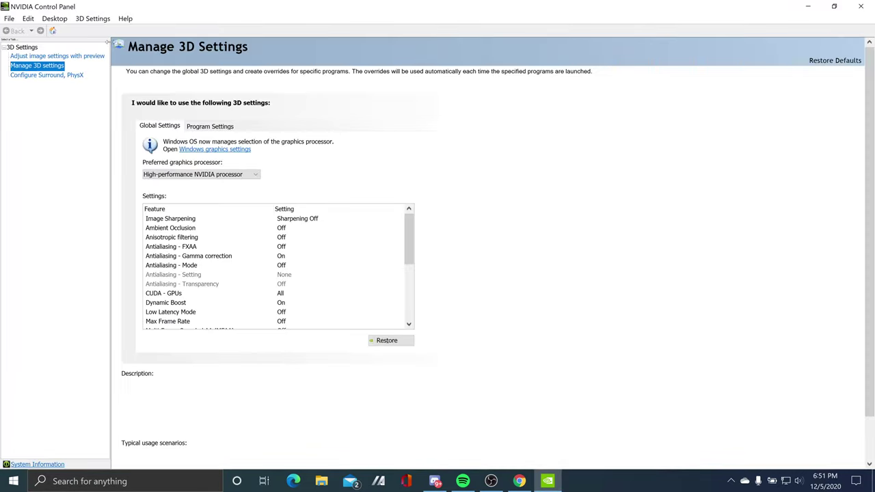
{"action": "left_click", "coordinate": [47, 56]}
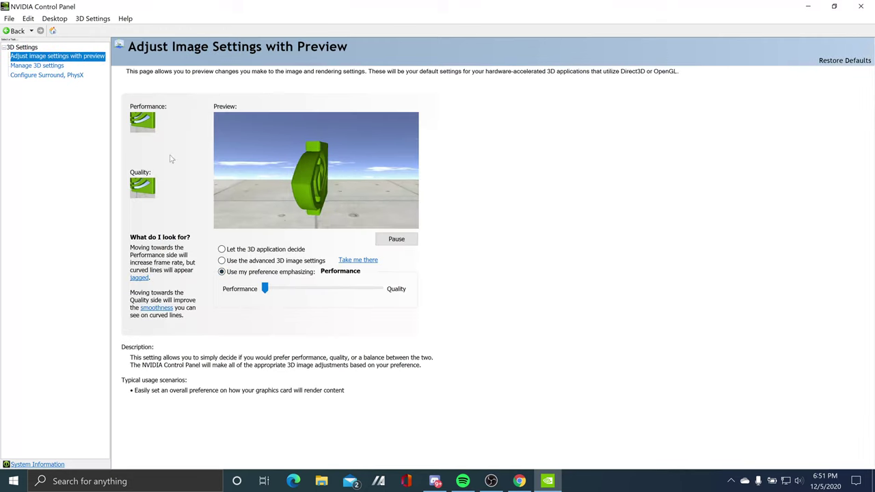
{"action": "left_click", "coordinate": [37, 65]}
{"action": "scroll", "coordinate": [369, 225], "scroll_direction": "down", "scroll_amount": 1}
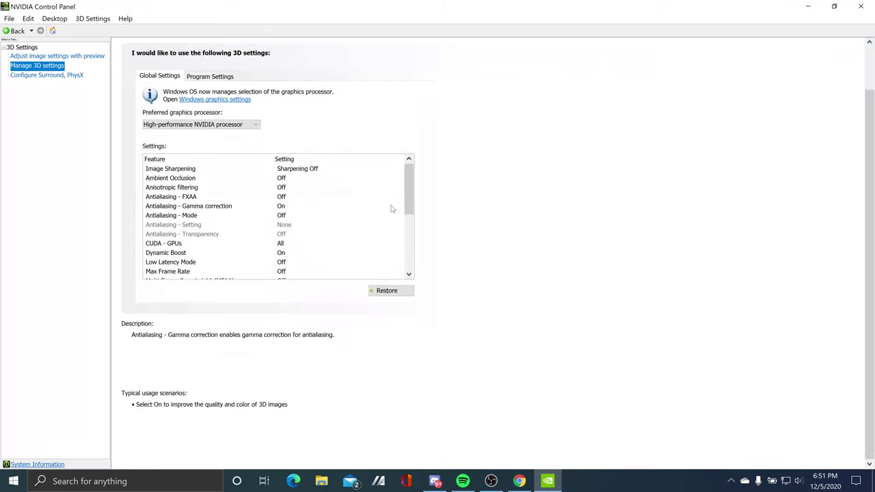
{"action": "scroll", "coordinate": [304, 220], "scroll_direction": "down", "scroll_amount": 7}
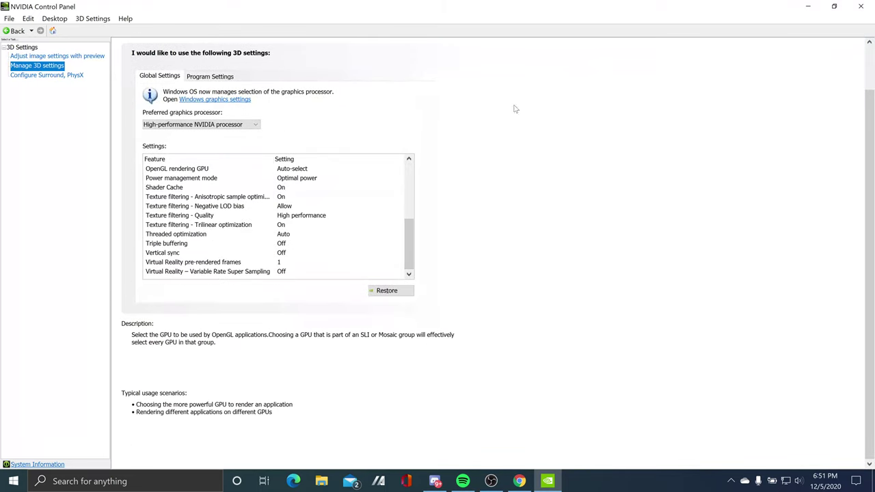
{"action": "left_click", "coordinate": [860, 7]}
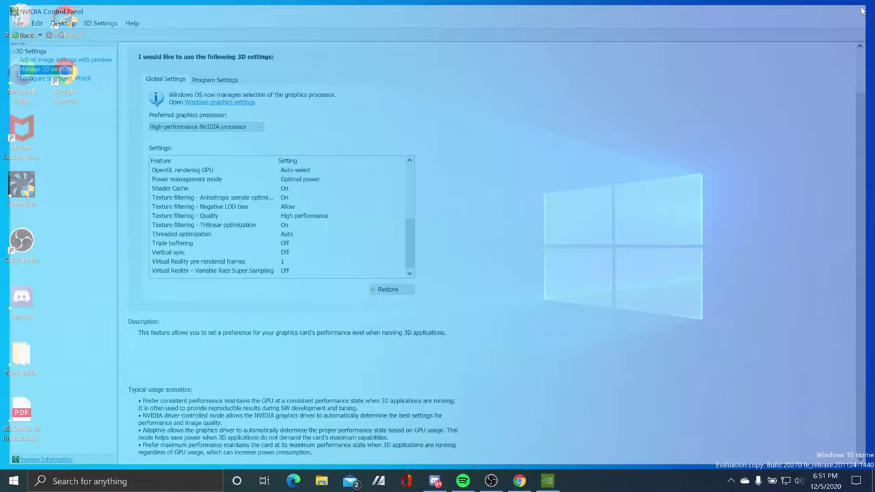
- Open Advanced system settings' Performance Options and cancel, leaving visual effects at Let Windows choose
{"action": "left_click", "coordinate": [13, 482]}
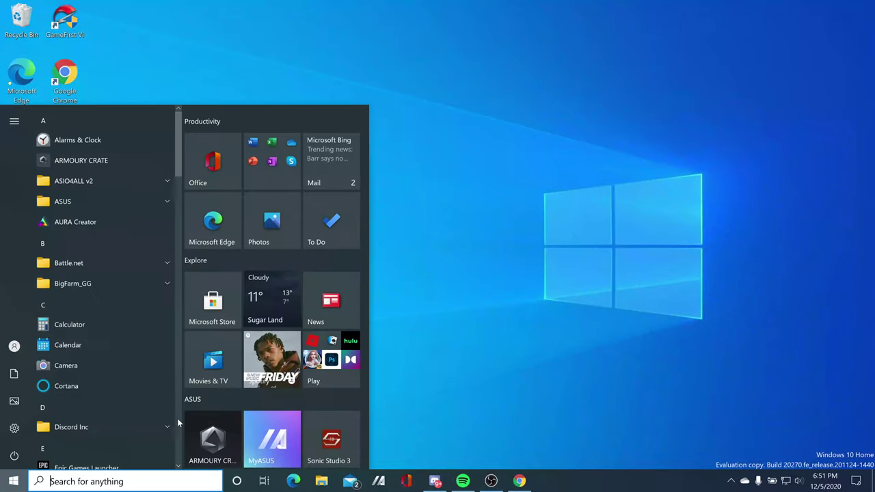
{"action": "type", "text": "advanced sys"}
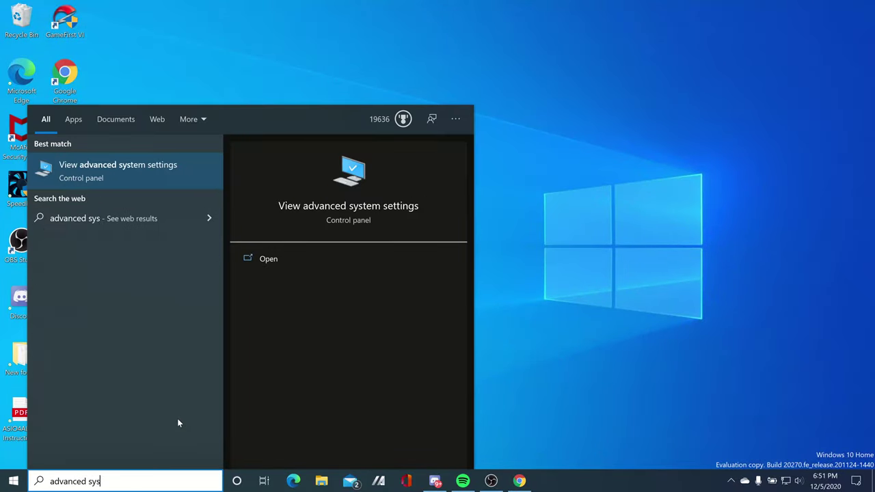
{"action": "key", "text": "Return"}
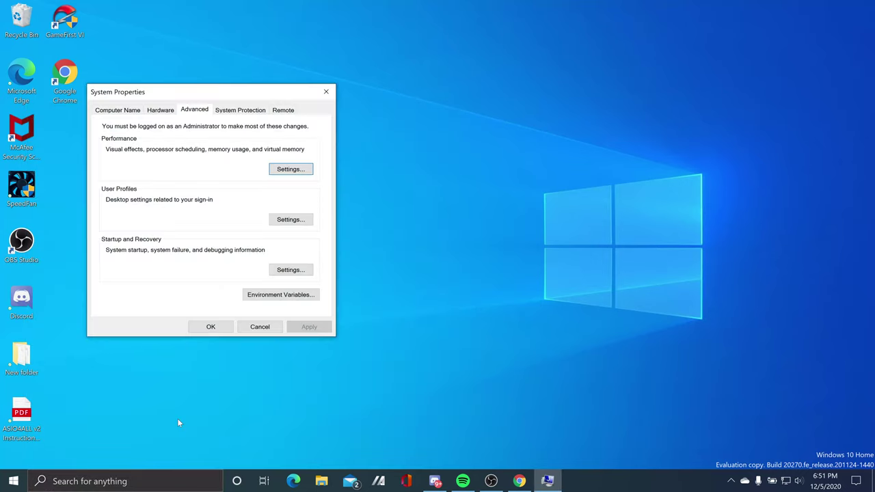
{"action": "left_click", "coordinate": [280, 169]}
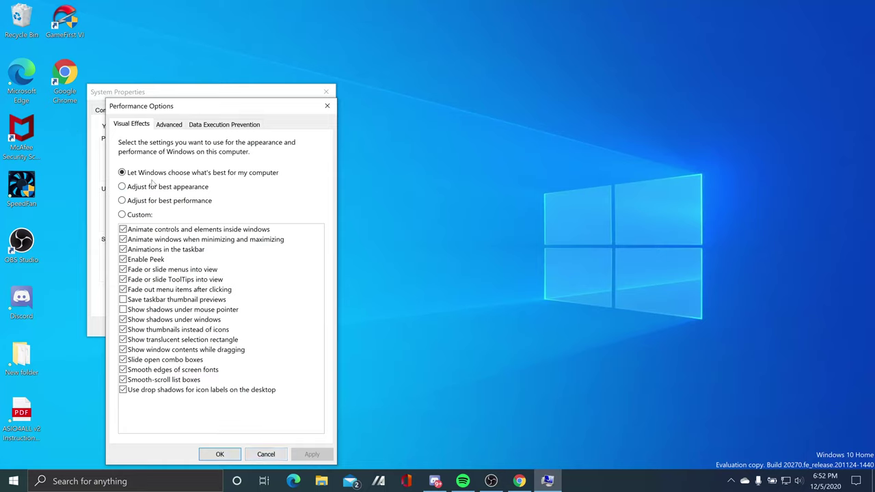
{"action": "left_click", "coordinate": [270, 456]}
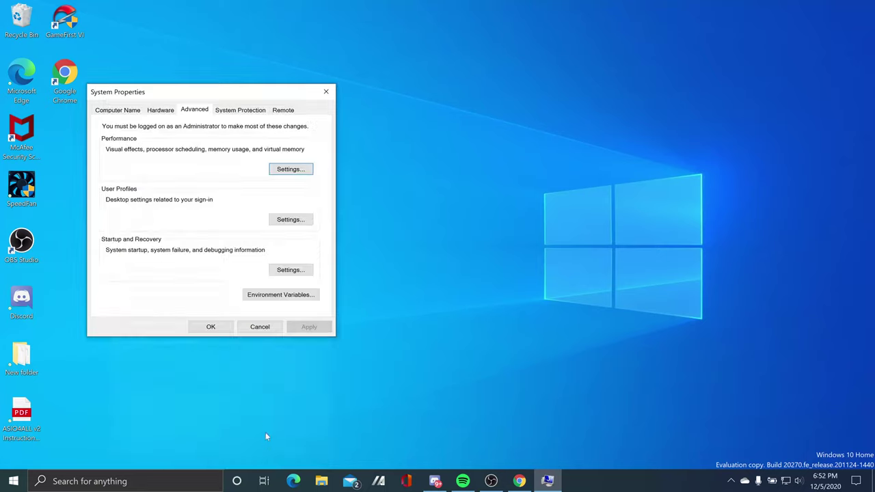
- Cancel System Properties and view Windows Security's virus scan options with Quick scan selected
{"action": "left_click", "coordinate": [259, 330]}
{"action": "left_click", "coordinate": [145, 478]}
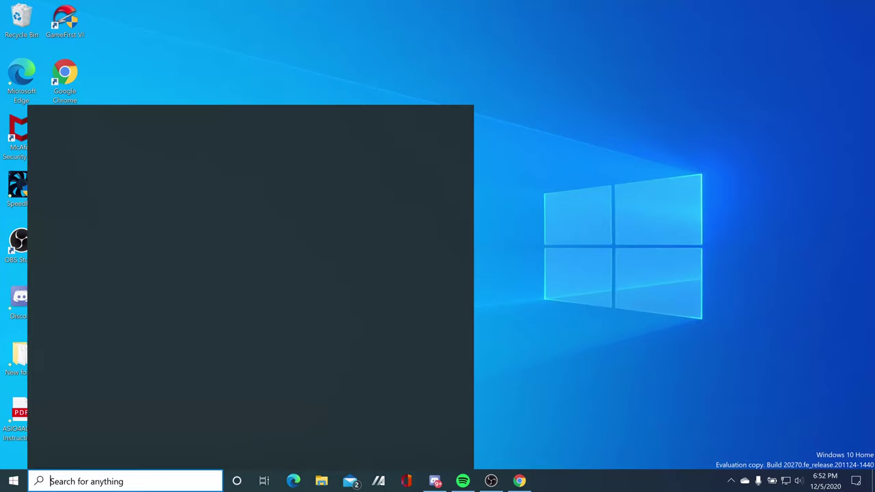
{"action": "type", "text": "widno"}
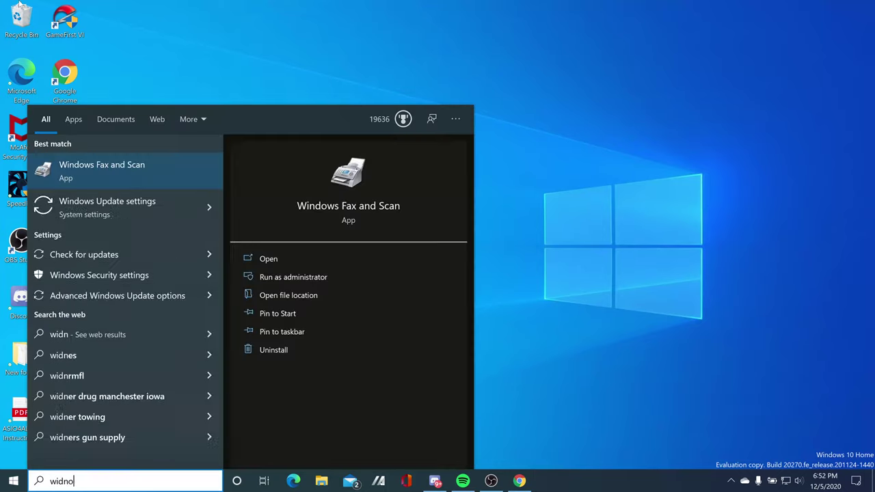
{"action": "type", "text": "ws s"}
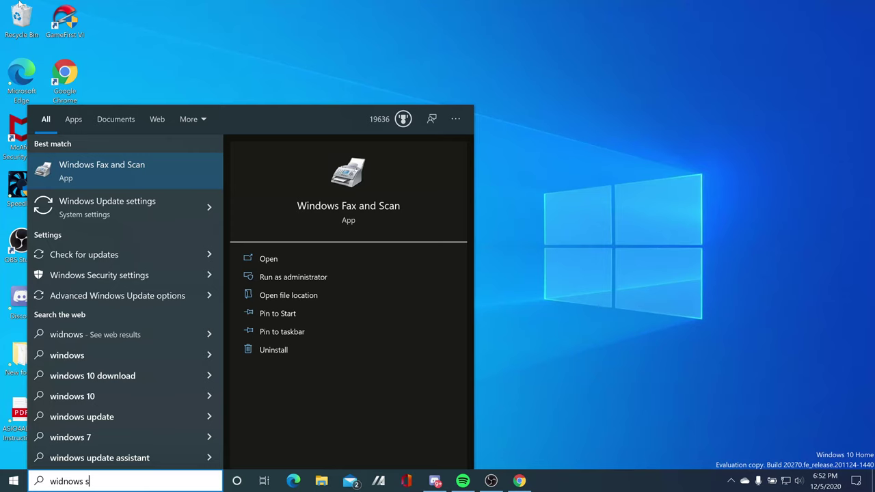
{"action": "key", "text": "Return"}
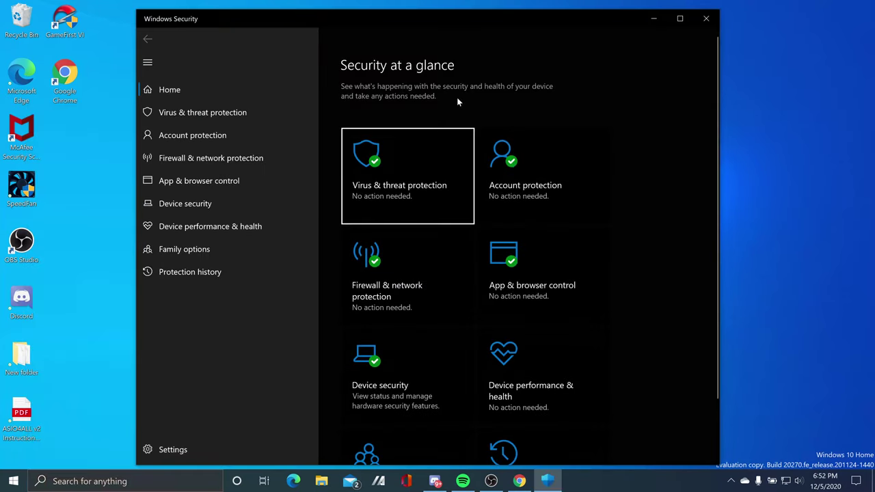
{"action": "left_click", "coordinate": [406, 189]}
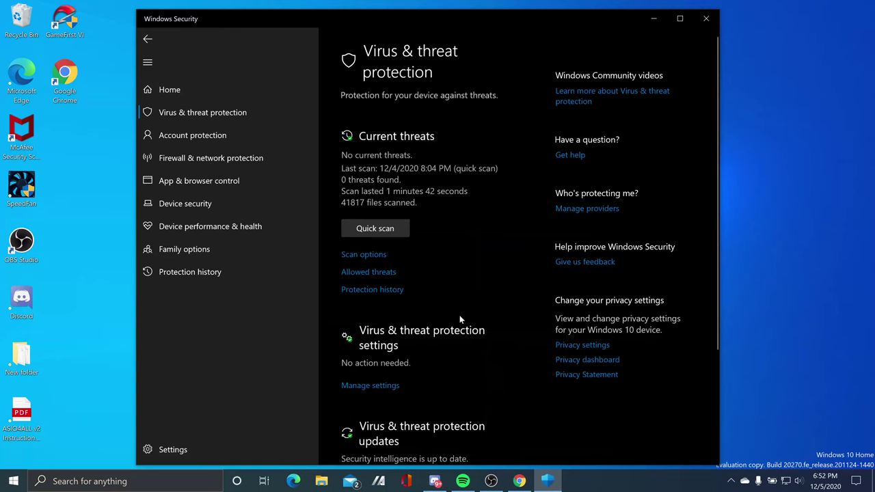
{"action": "left_click", "coordinate": [369, 254]}
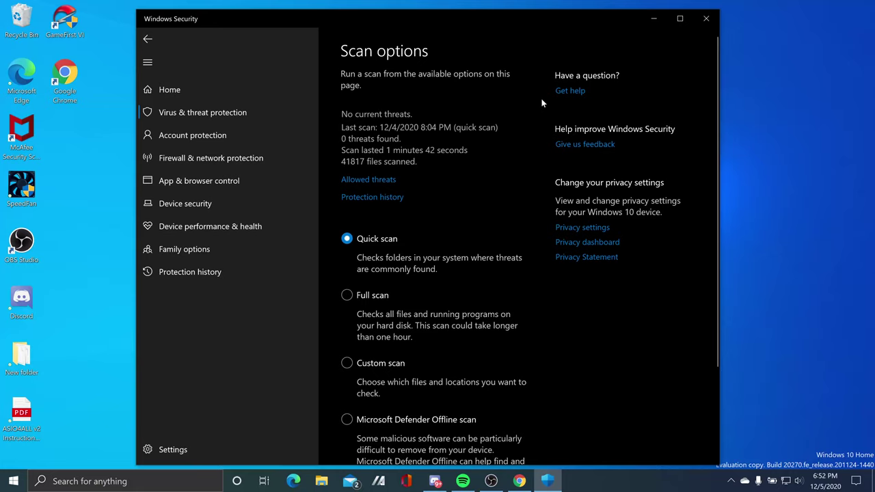
- Open the %temp% folder through Windows search
{"action": "left_click", "coordinate": [712, 26]}
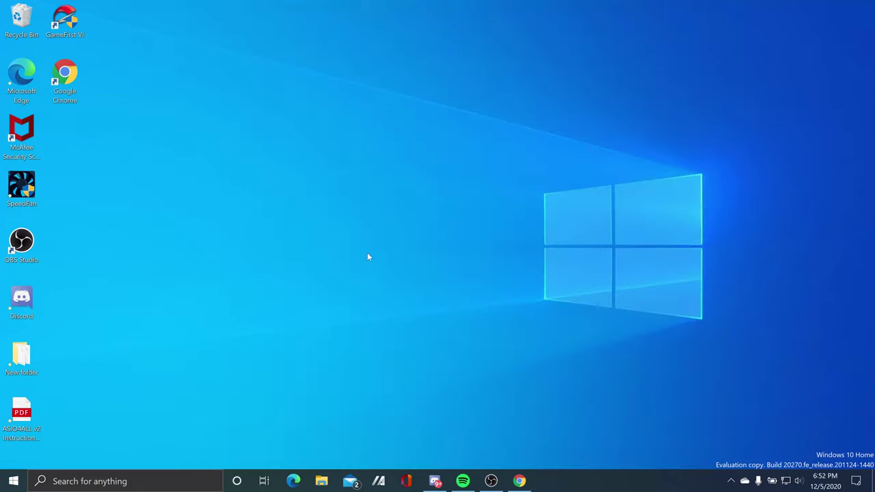
{"action": "key", "text": "super+s"}
{"action": "type", "text": "%t"}
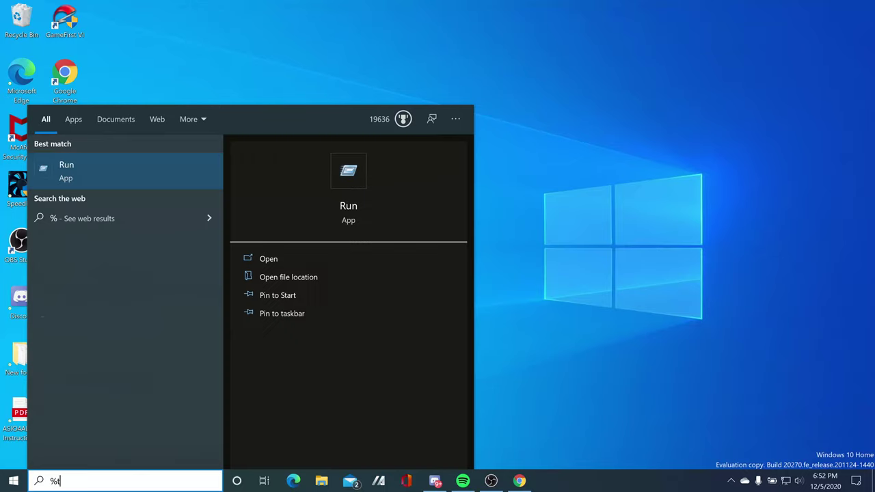
{"action": "type", "text": "emp%"}
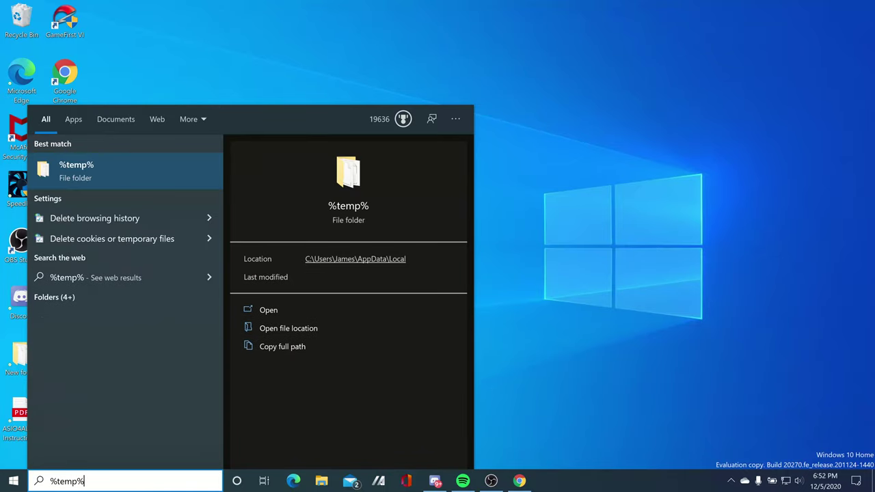
{"action": "key", "text": "Return"}
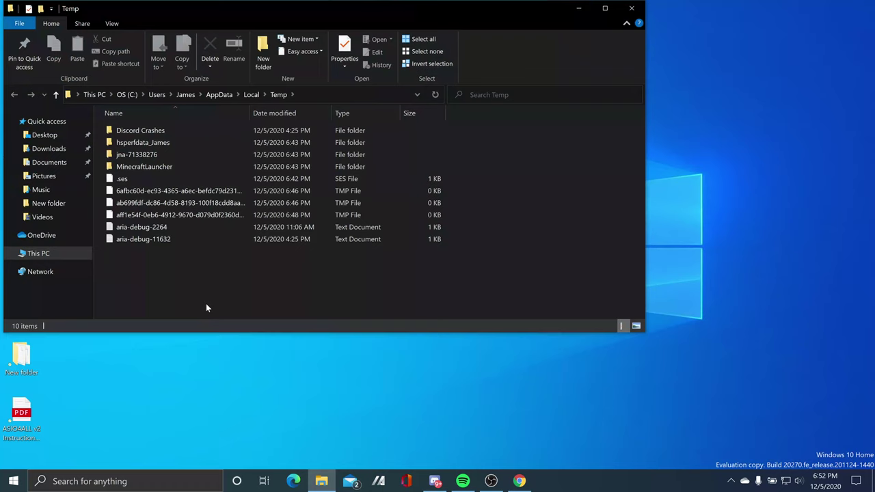
- Delete all Temp folder contents, skipping every in-use item, and close File Explorer
{"action": "key", "text": "ctrl+a"}
{"action": "key", "text": "Delete"}
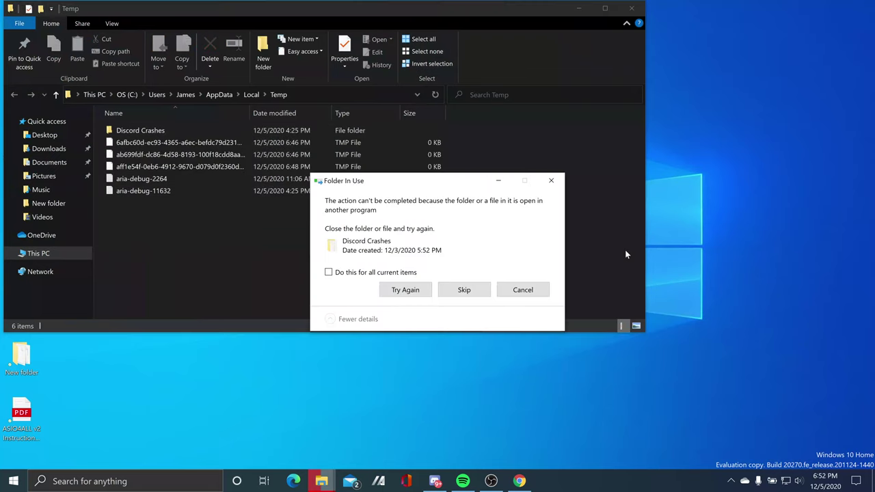
{"action": "left_click", "coordinate": [328, 272]}
{"action": "left_click", "coordinate": [464, 290]}
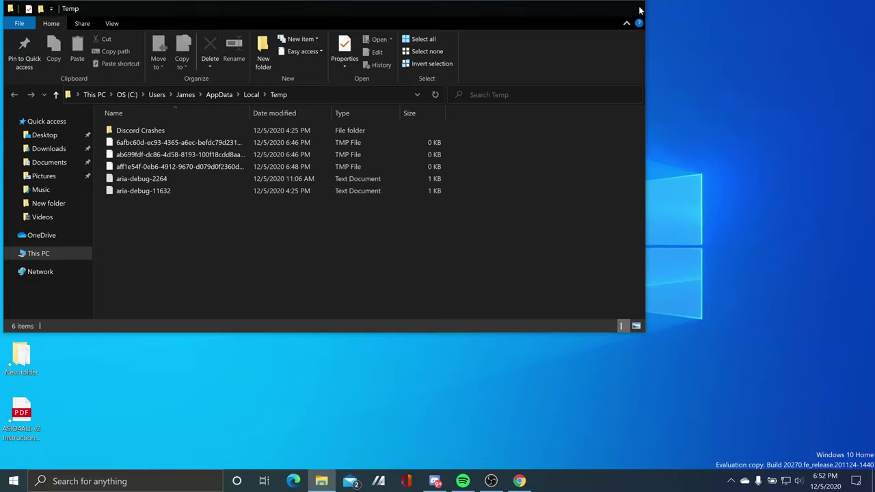
{"action": "left_click", "coordinate": [632, 8]}
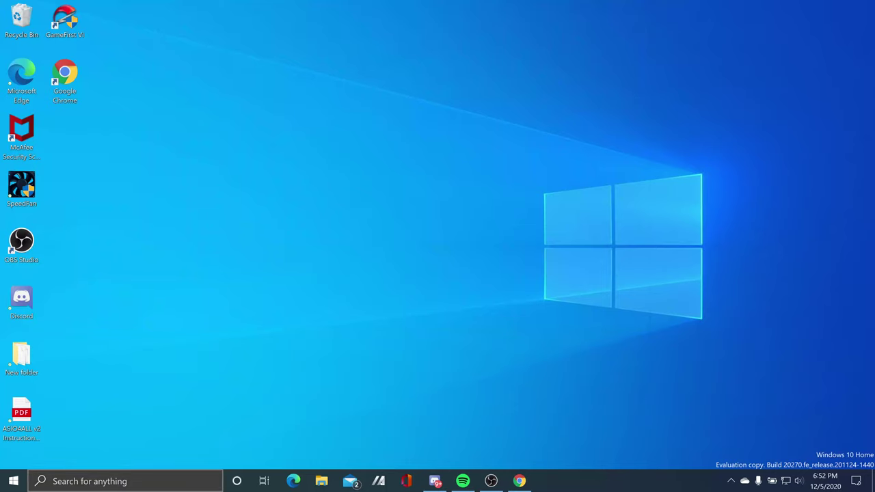
{"action": "left_click", "coordinate": [30, 483]}
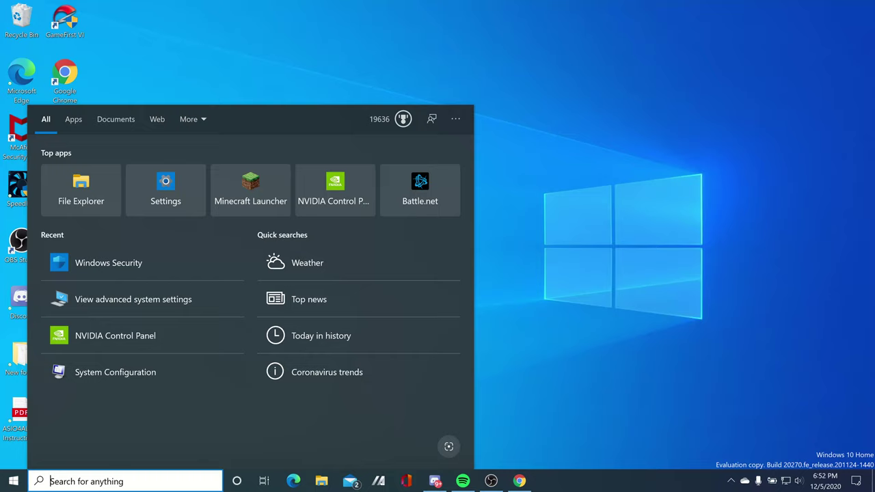
{"action": "left_click", "coordinate": [786, 482]}
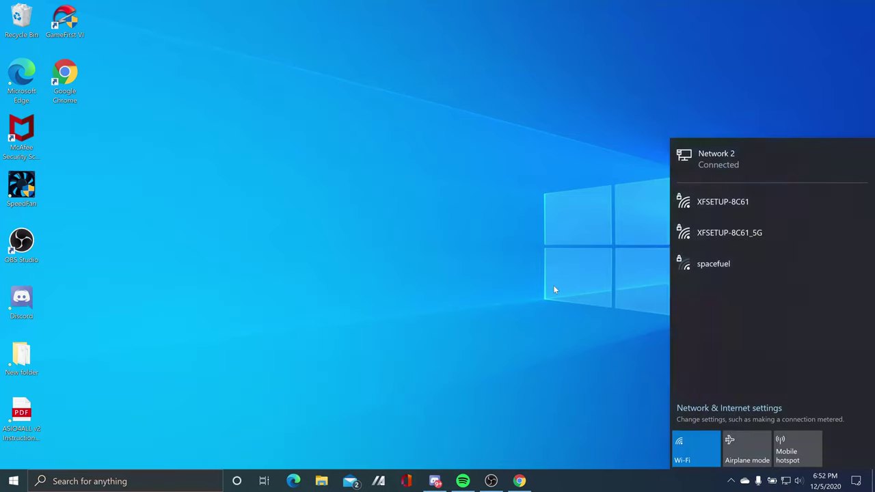
{"action": "left_click", "coordinate": [518, 316]}
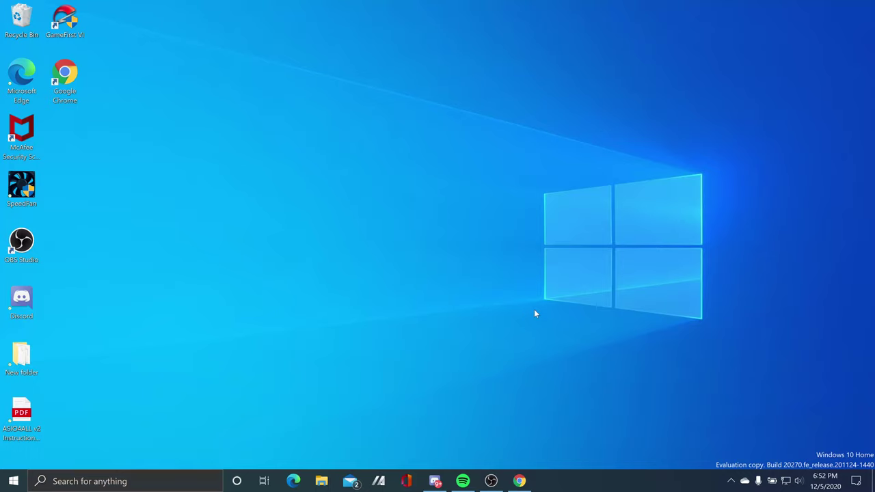